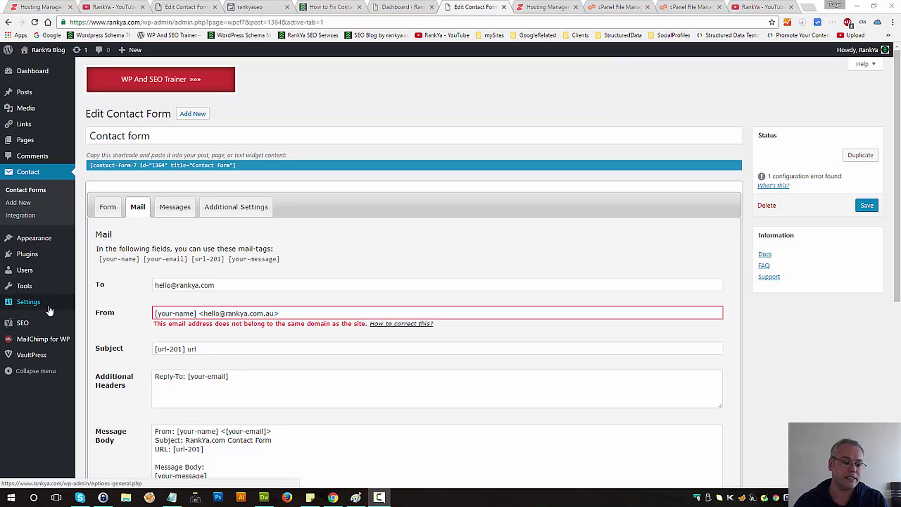
# Compare the From address's domain with the site's domain, then open General Settings in a new tab.
pyautogui.click(219, 314)
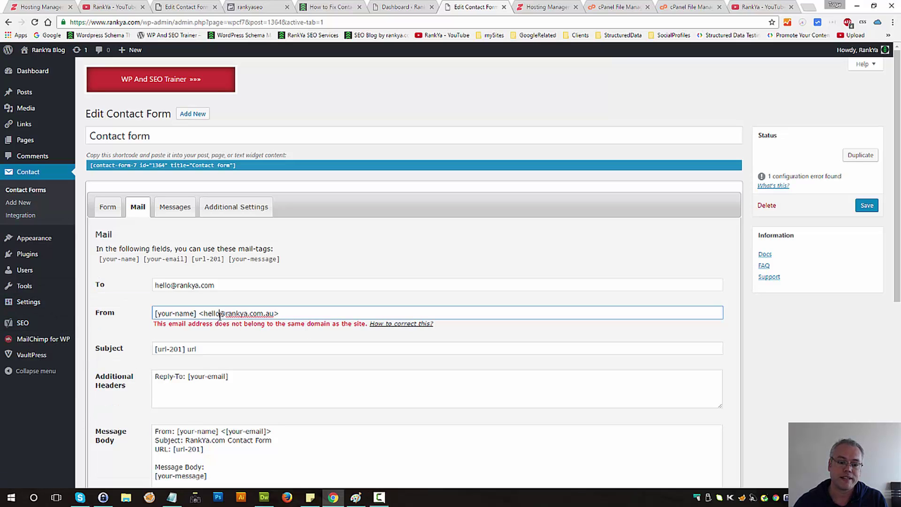
pyautogui.hotkey('ctrl', 'a')
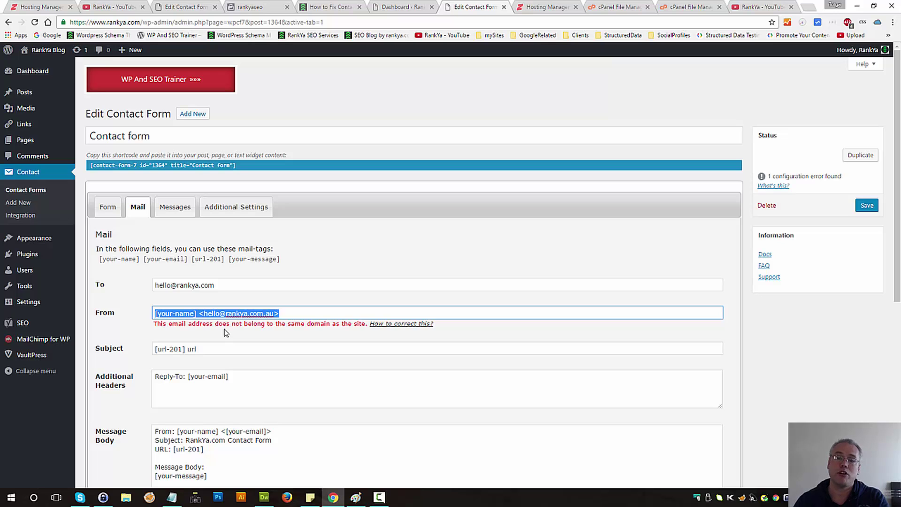
pyautogui.click(224, 333)
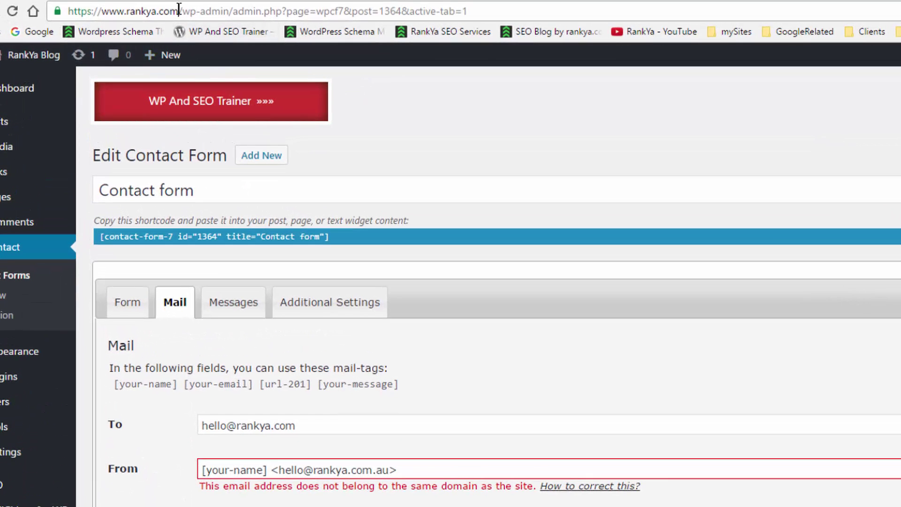
pyautogui.moveTo(165, 14); pyautogui.dragTo(60, 13)
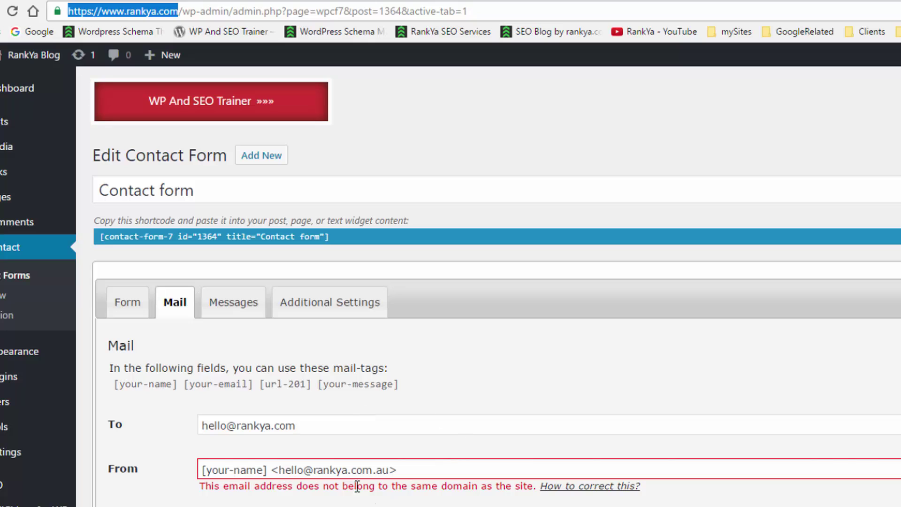
pyautogui.tripleClick(372, 471)
pyautogui.click(391, 470)
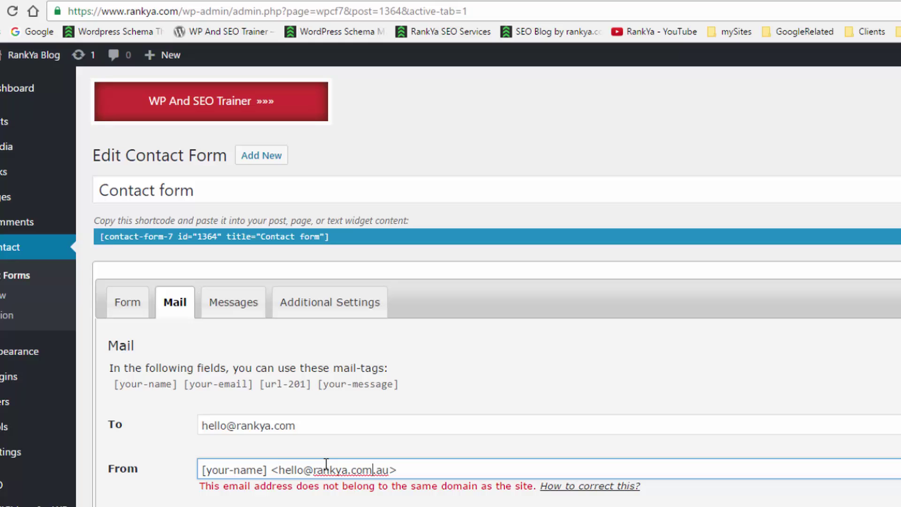
pyautogui.moveTo(313, 470); pyautogui.dragTo(390, 470)
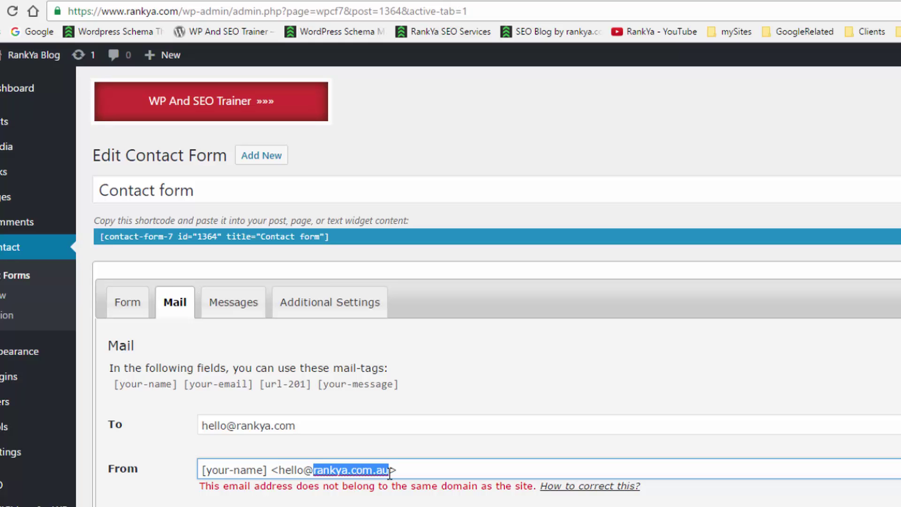
pyautogui.click(390, 471)
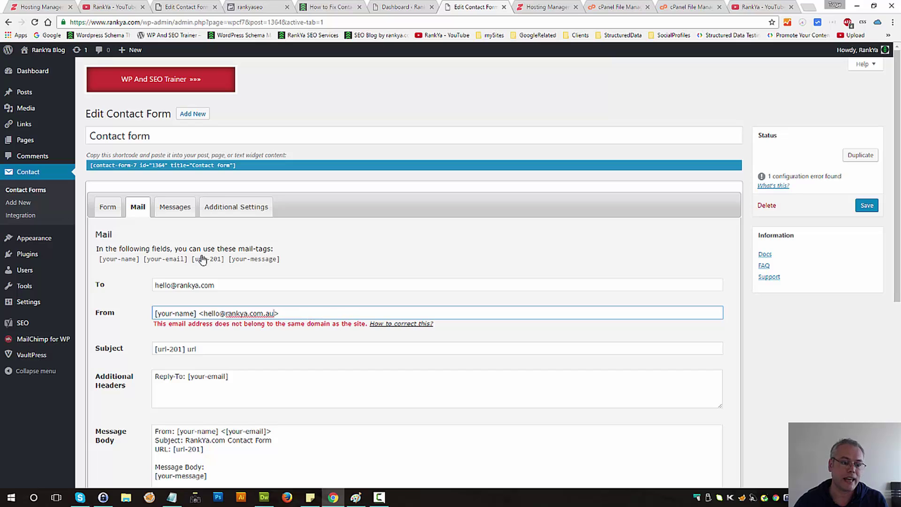
pyautogui.moveTo(28, 308)
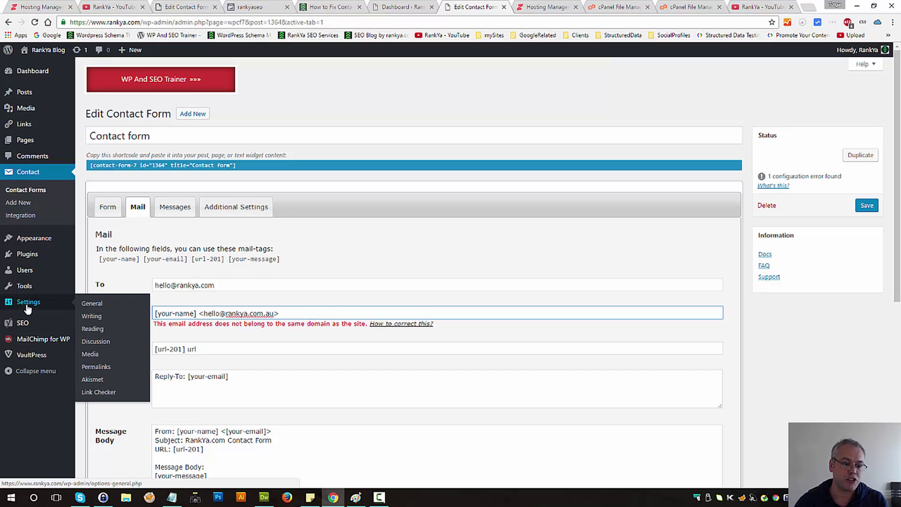
pyautogui.middleClick(94, 305)
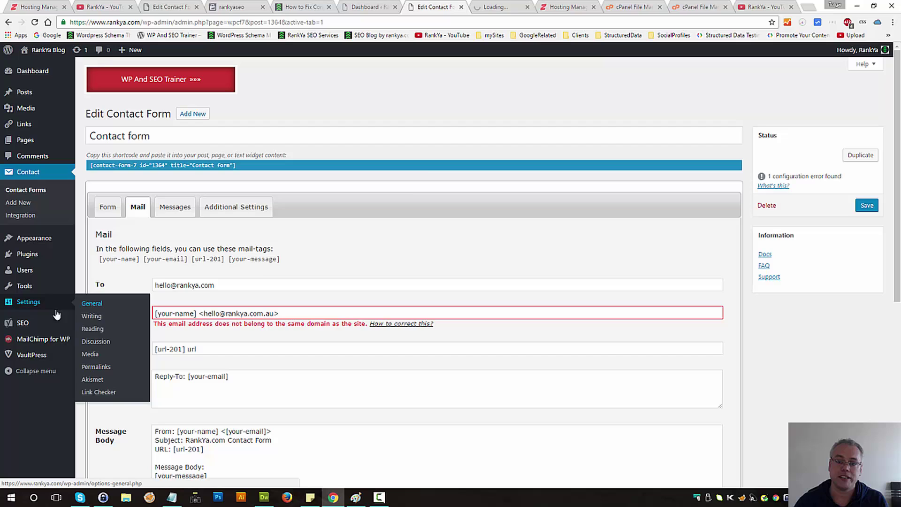
pyautogui.click(483, 7)
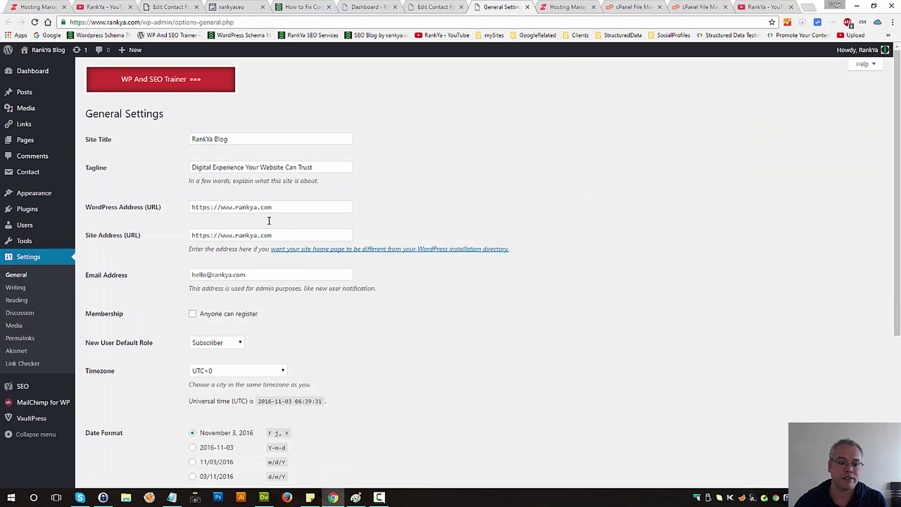
pyautogui.click(243, 277)
pyautogui.hotkey('ctrl', 'a')
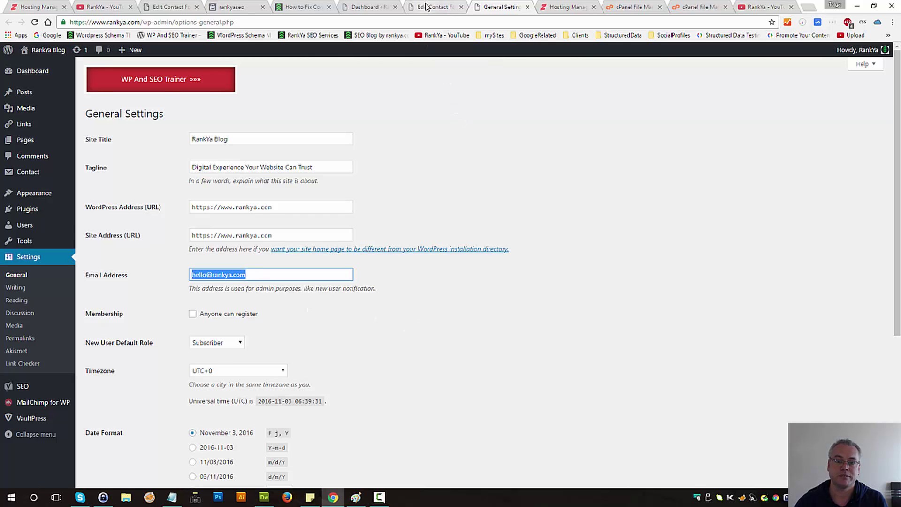
pyautogui.click(427, 7)
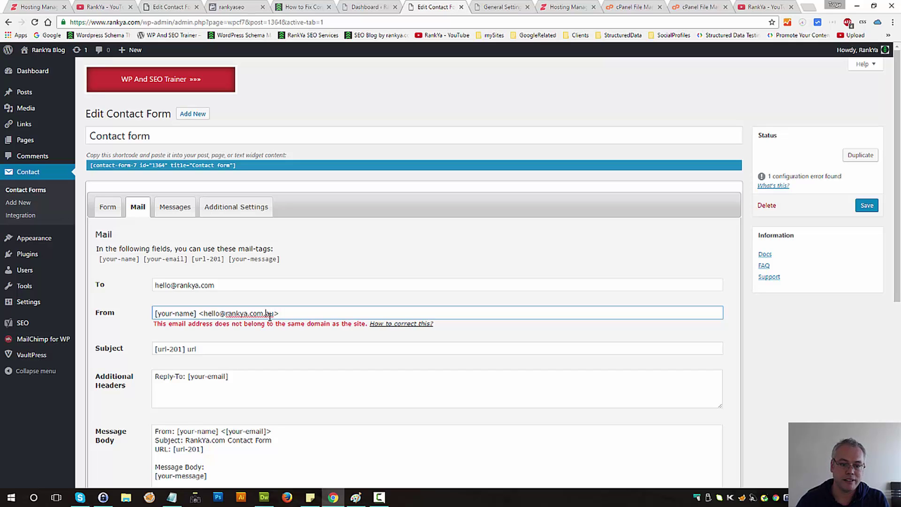
# Change the From address ending from .au to the site's .com domain and save the contact form.
pyautogui.press('BackSpace')
pyautogui.press('BackSpace')
pyautogui.press('BackSpace')
pyautogui.press('BackSpace')
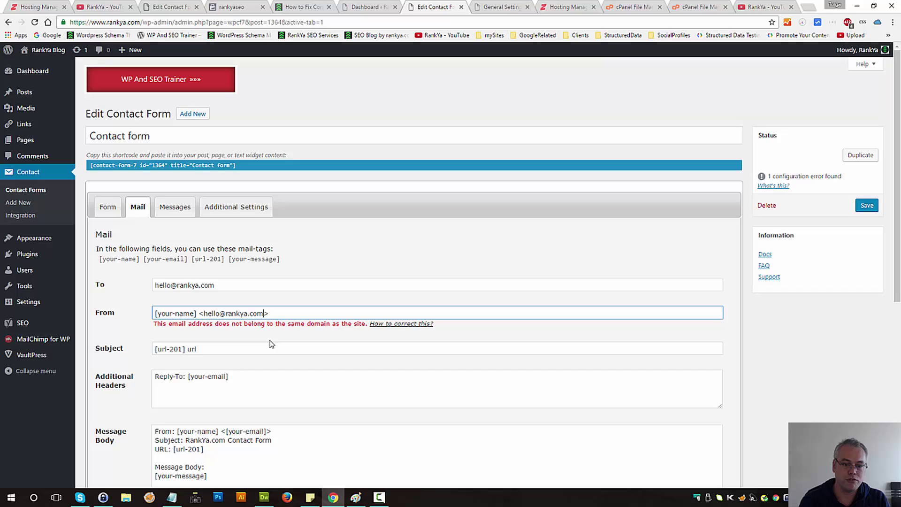
pyautogui.write('m')
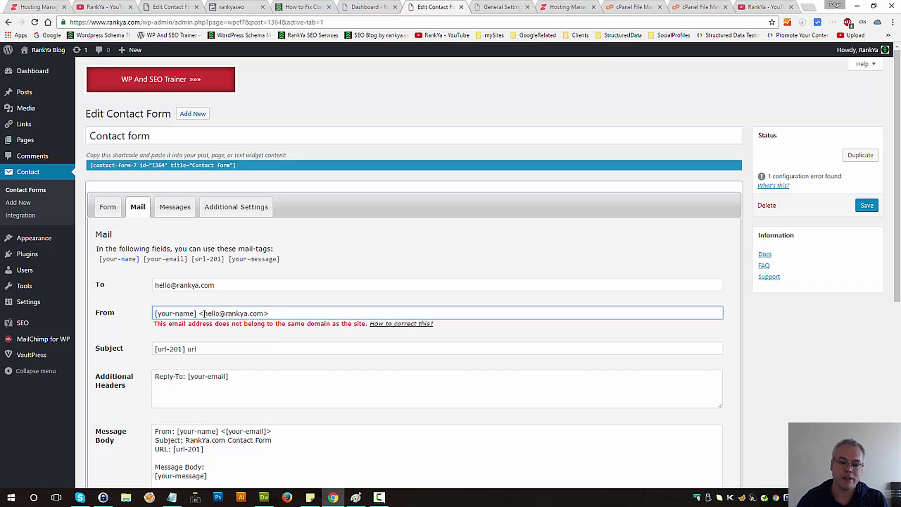
pyautogui.moveTo(205, 313); pyautogui.dragTo(226, 313)
pyautogui.click(264, 314)
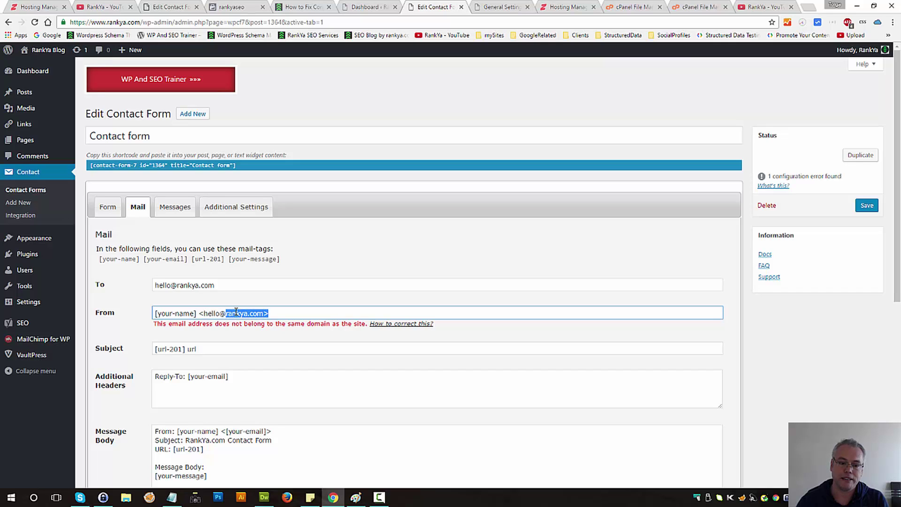
pyautogui.click(108, 22)
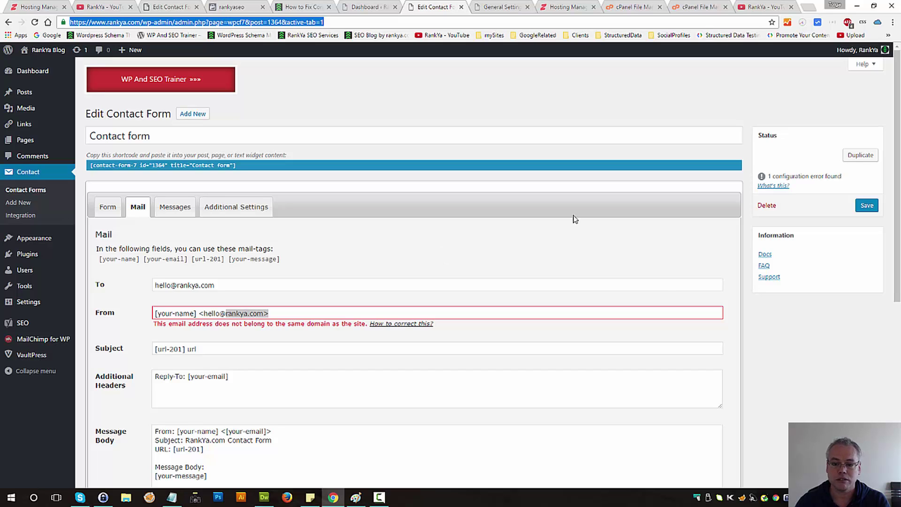
pyautogui.click(866, 207)
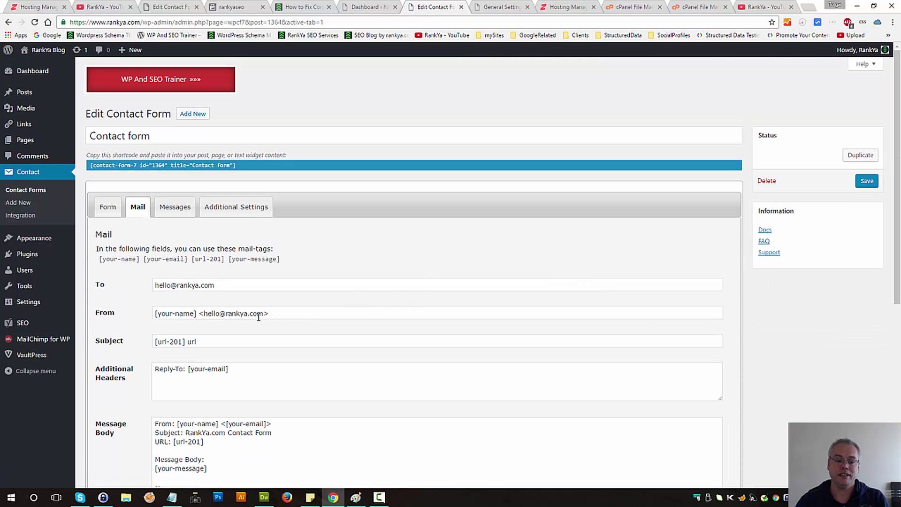
pyautogui.click(266, 315)
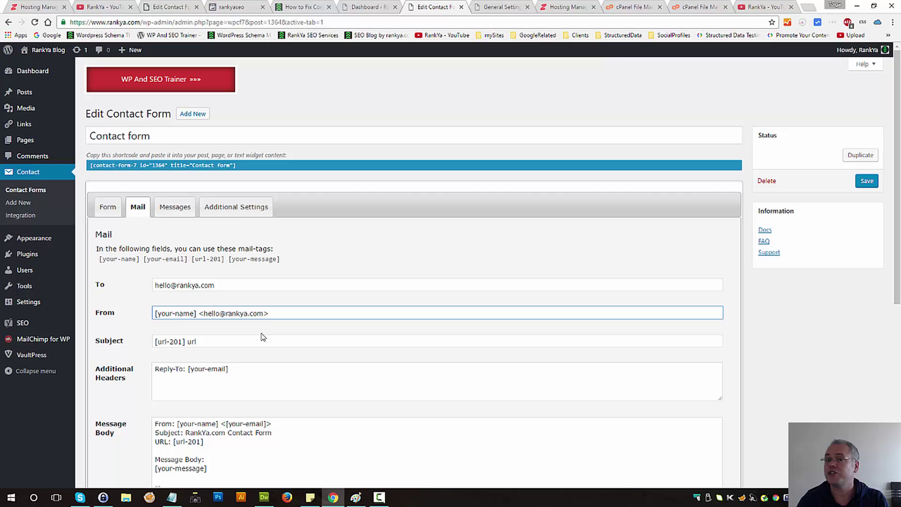
pyautogui.click(292, 316)
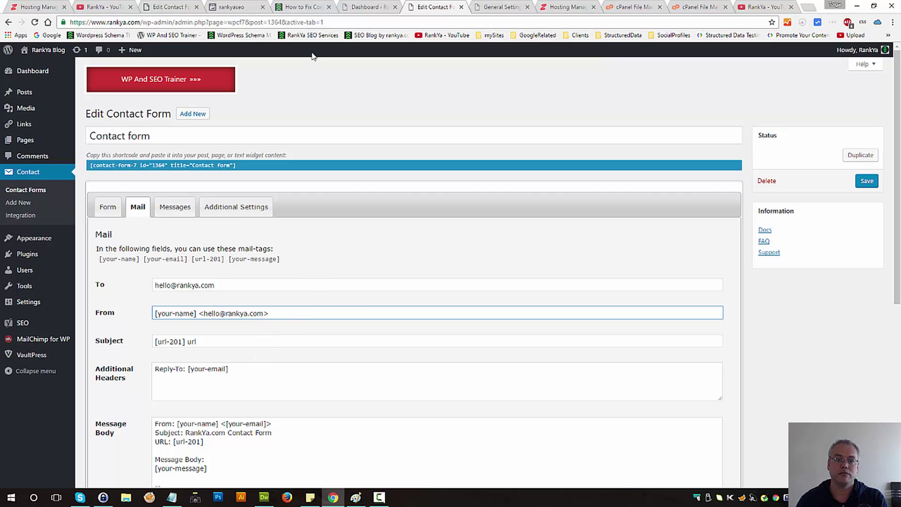
# Switch to the 'How to Fix Contact Form 7 Configuration Errors' post and scroll through it.
pyautogui.click(300, 6)
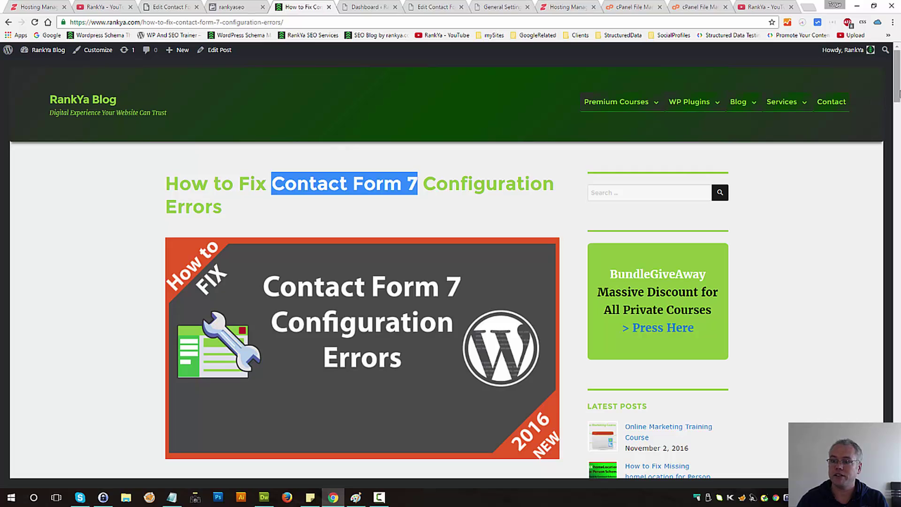
pyautogui.moveTo(897, 100)
pyautogui.mouseDown()
pyautogui.moveTo(897, 282)
pyautogui.moveTo(898, 87)
pyautogui.mouseUp()
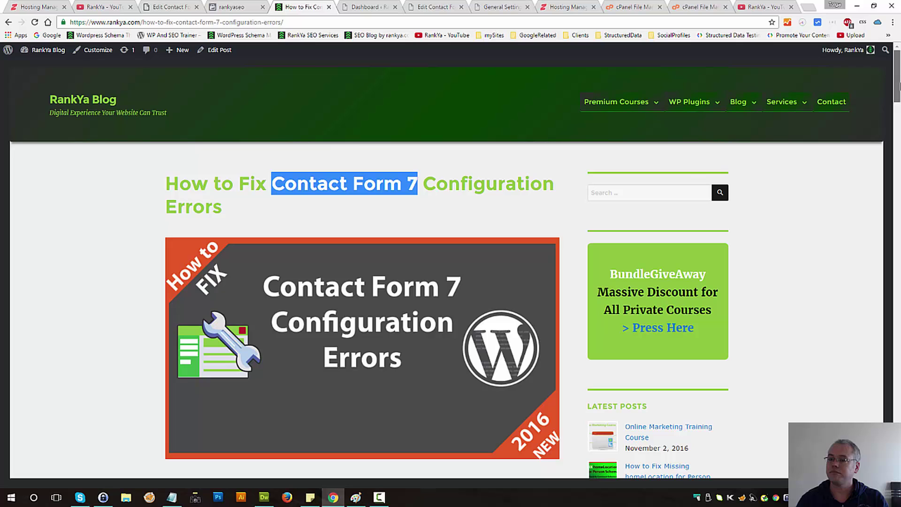
pyautogui.click(435, 183)
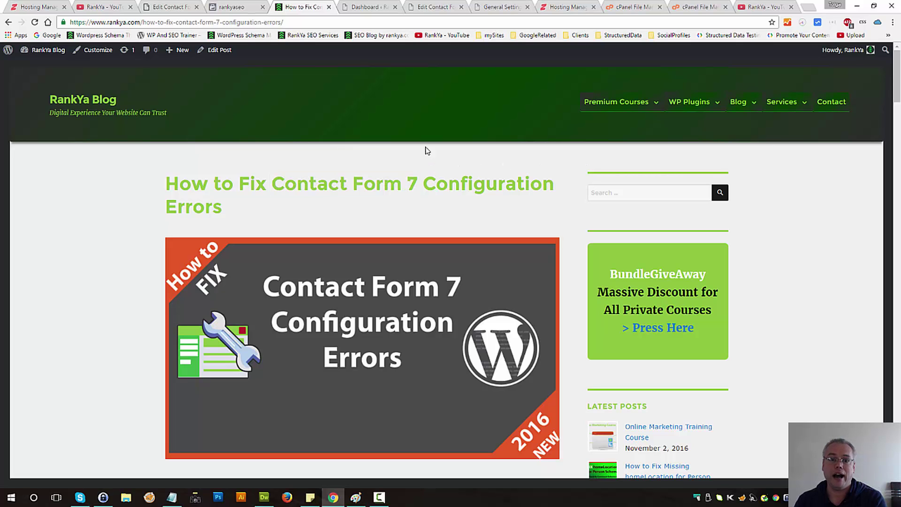
# Return to the contact form editor and review the corrected From address on the Mail tab.
pyautogui.click(431, 8)
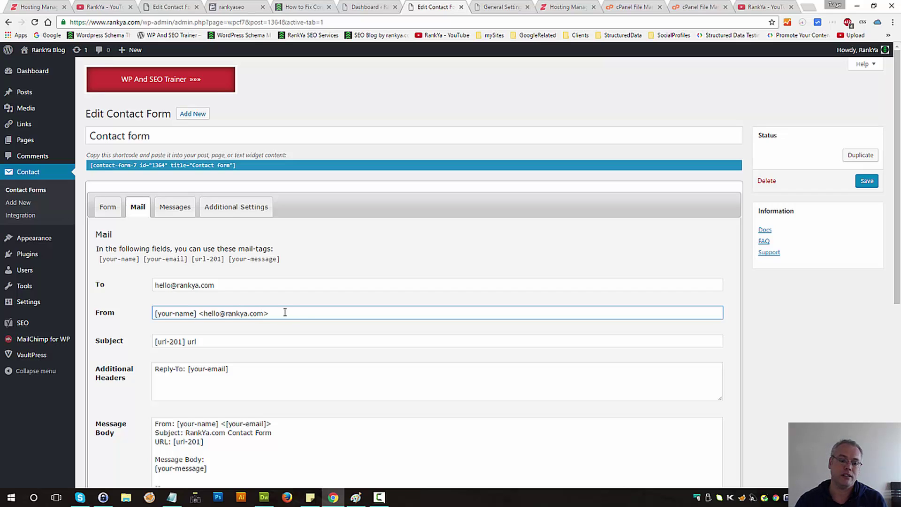
pyautogui.moveTo(201, 313); pyautogui.dragTo(336, 313)
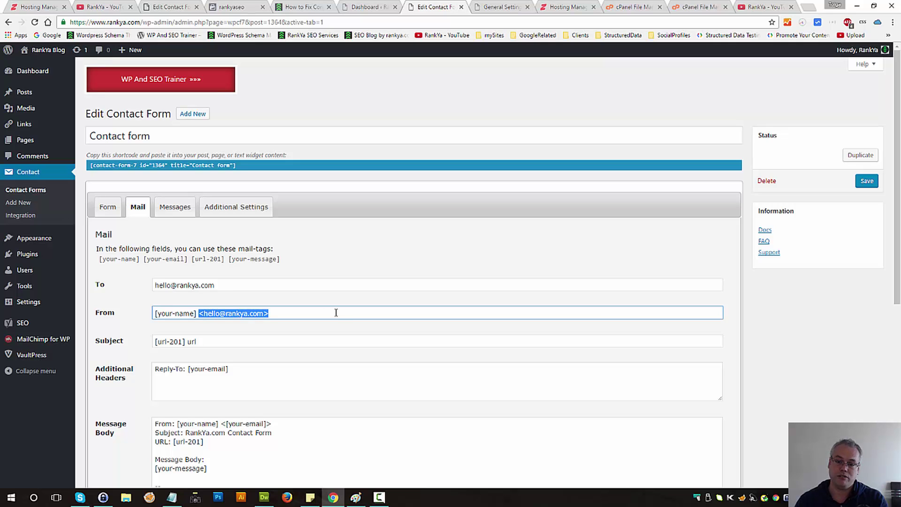
pyautogui.click(343, 311)
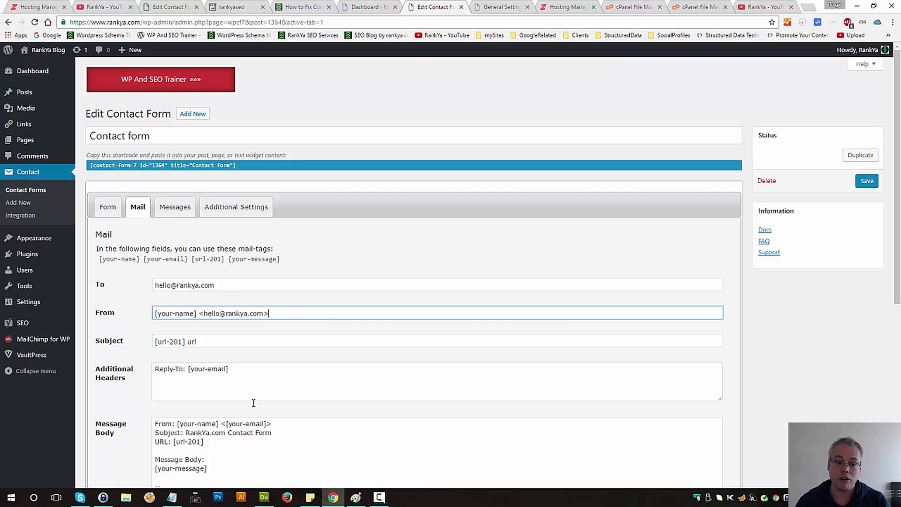
# Copy the four-line admin CSS function from Notepad and open Appearance > Editor in a new tab.
pyautogui.click(172, 497)
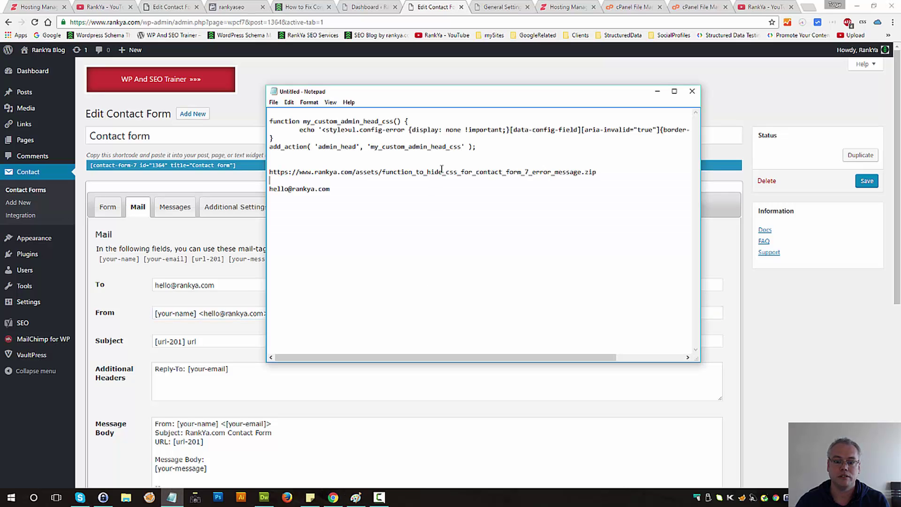
pyautogui.moveTo(476, 146); pyautogui.dragTo(271, 121)
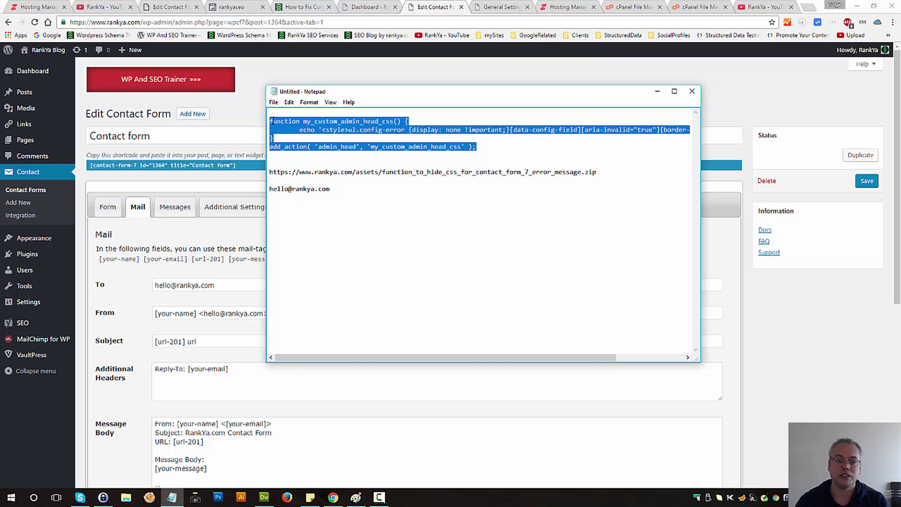
pyautogui.rightClick(308, 125)
pyautogui.click(357, 154)
pyautogui.moveTo(34, 238)
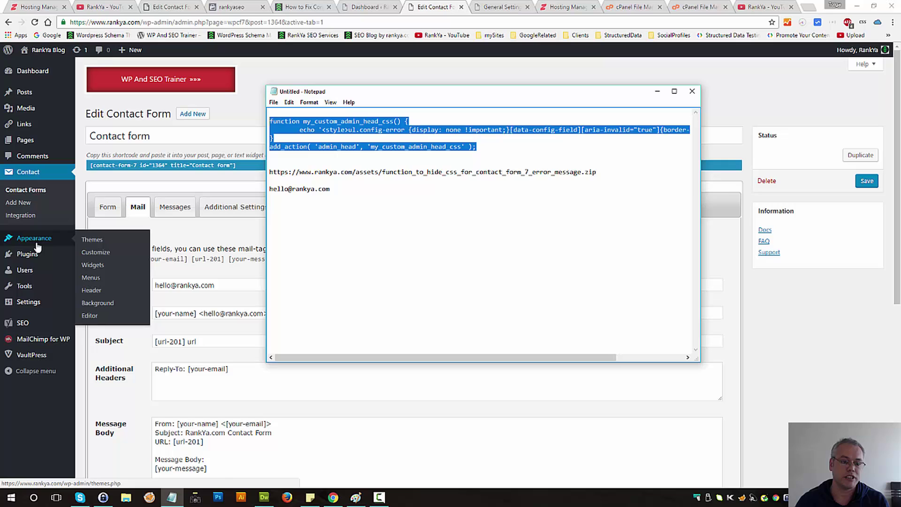
pyautogui.middleClick(104, 314)
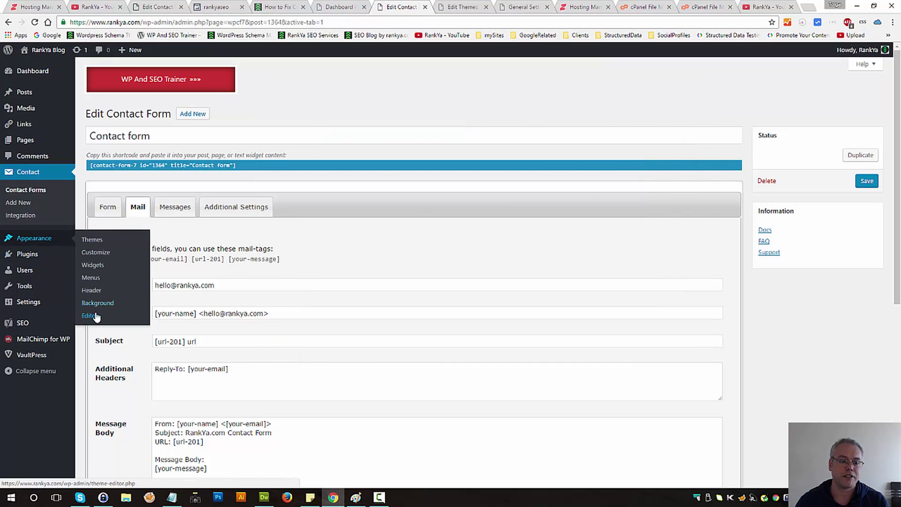
# Open the child theme's functions.php and add blank lines after its last line of code.
pyautogui.click(470, 13)
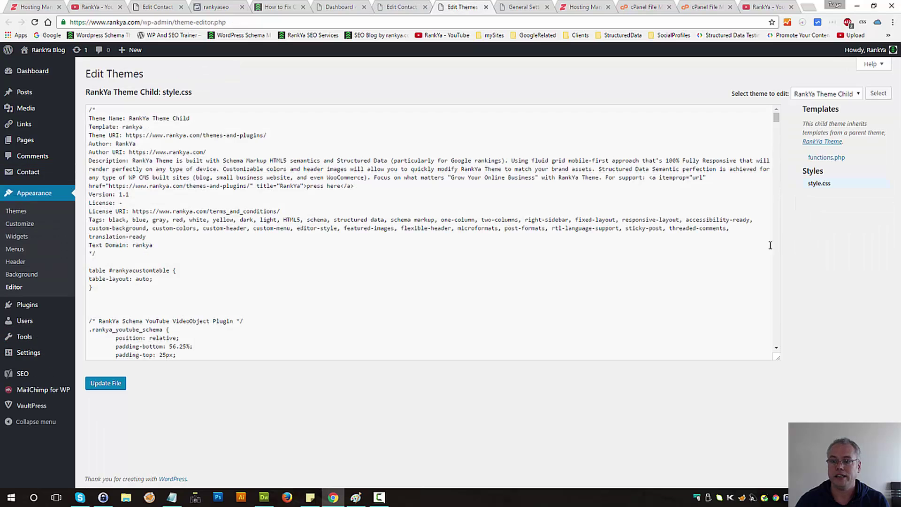
pyautogui.click(819, 159)
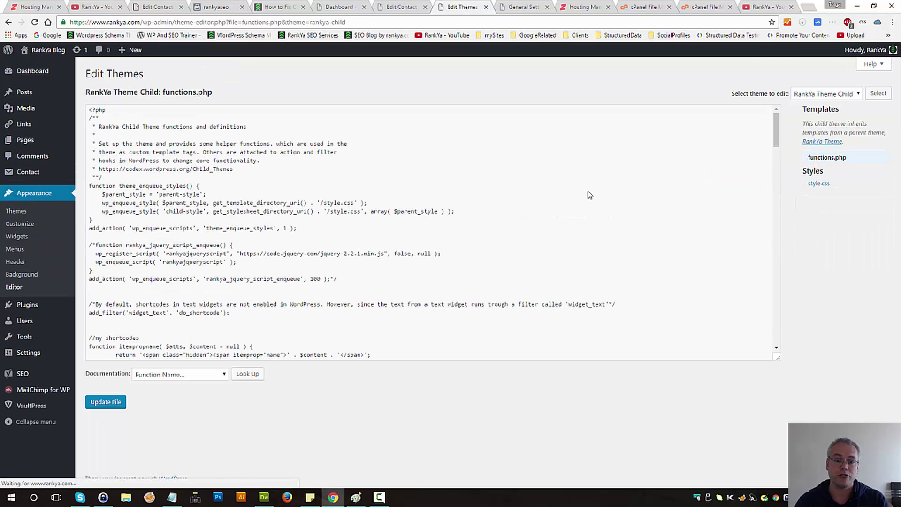
pyautogui.click(778, 146)
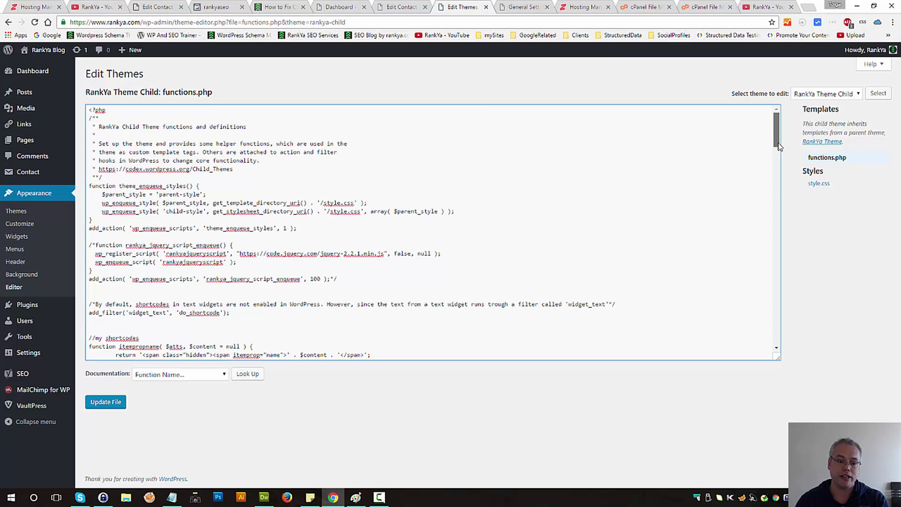
pyautogui.moveTo(779, 146); pyautogui.dragTo(780, 360)
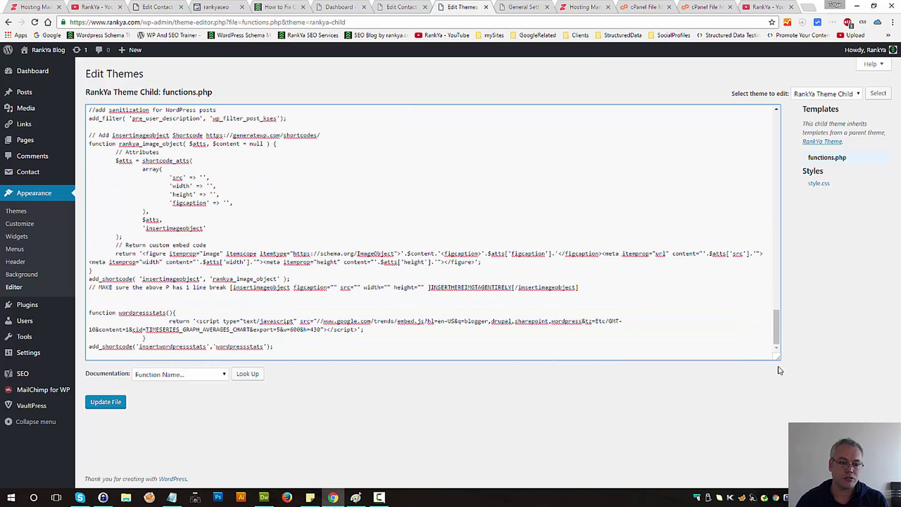
pyautogui.click(303, 346)
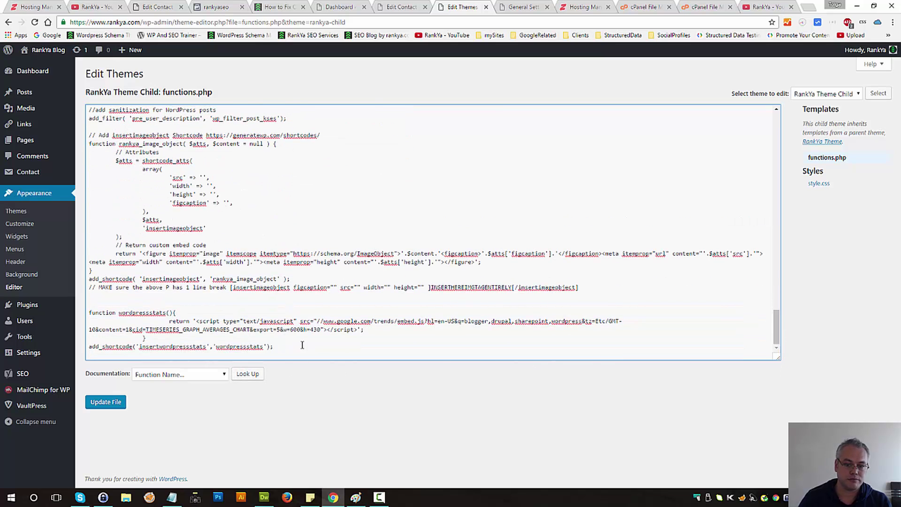
pyautogui.press('Return')
pyautogui.press('Return')
pyautogui.press('Return')
pyautogui.press('Return')
# Paste the my_custom_admin_head_css function at the end of functions.php and update the file.
pyautogui.rightClick(129, 351)
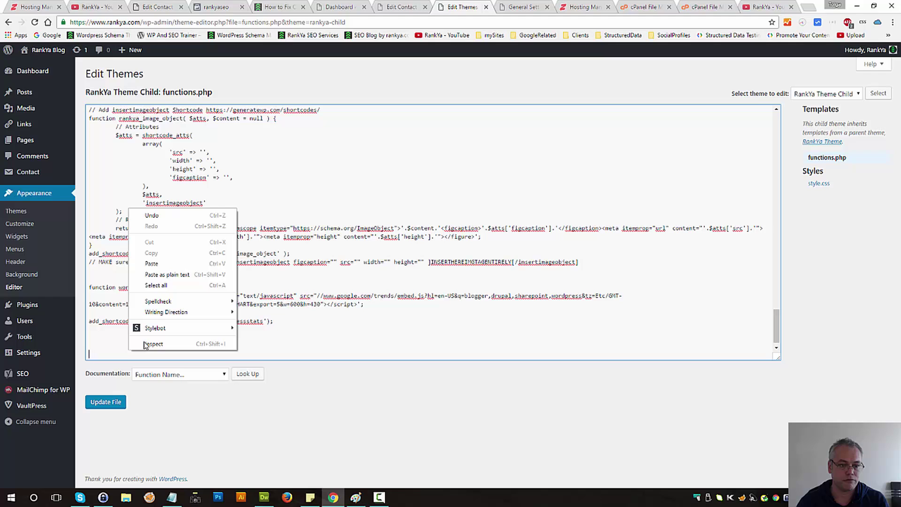
pyautogui.click(151, 261)
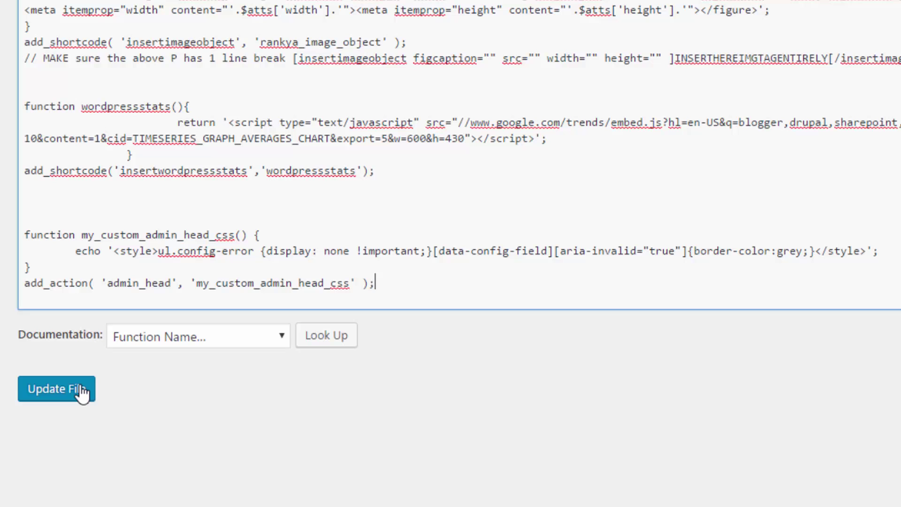
pyautogui.click(67, 393)
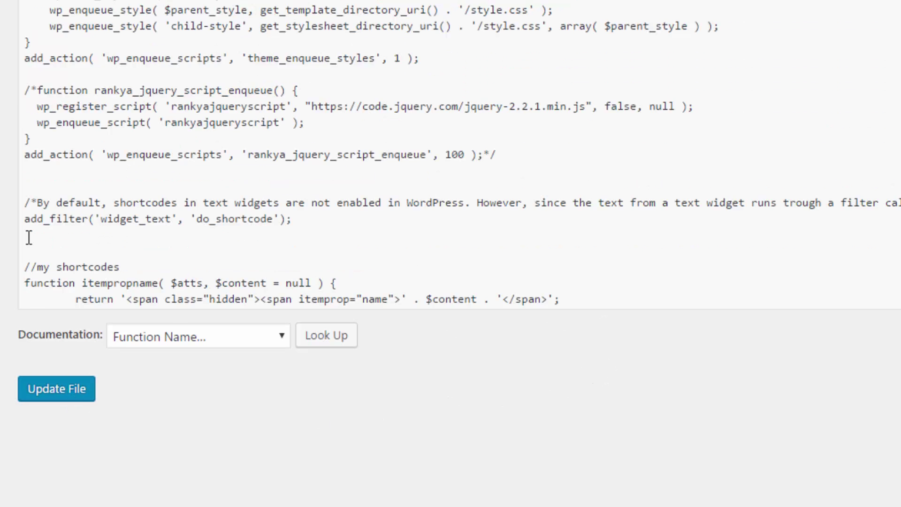
pyautogui.moveTo(382, 283); pyautogui.dragTo(24, 238)
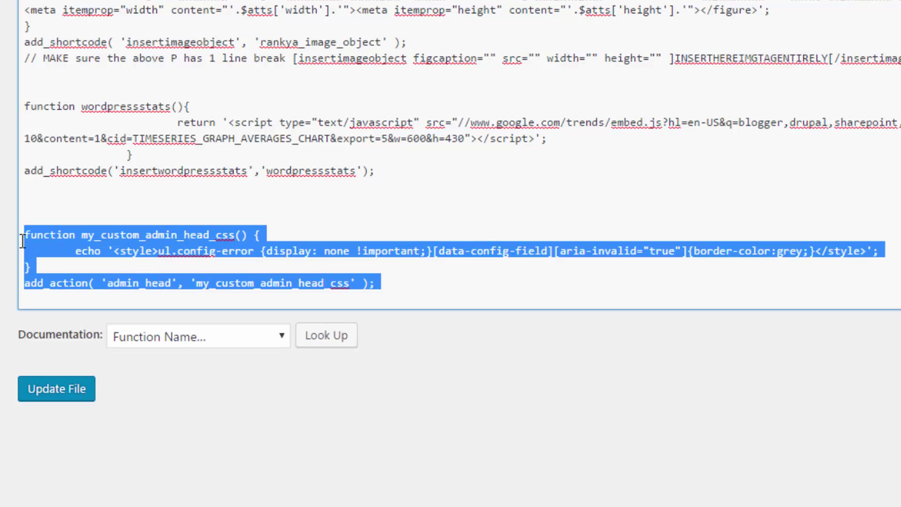
pyautogui.click(82, 246)
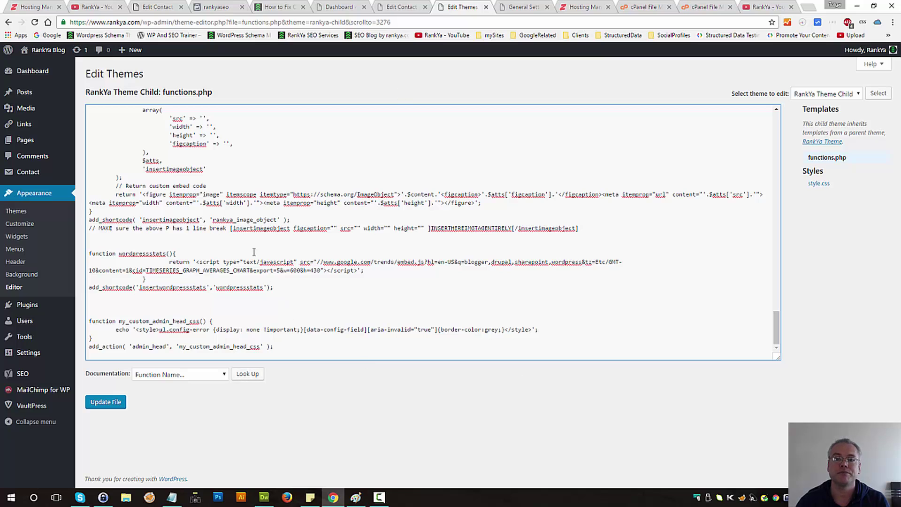
# Replace rankya with example in the From address, save the form, and open the element inspector.
pyautogui.click(402, 9)
pyautogui.click(316, 313)
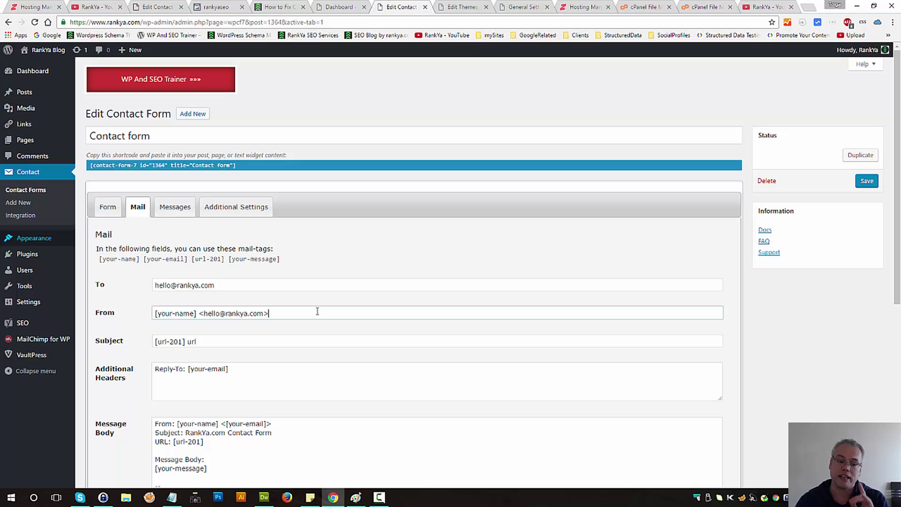
pyautogui.click(238, 313)
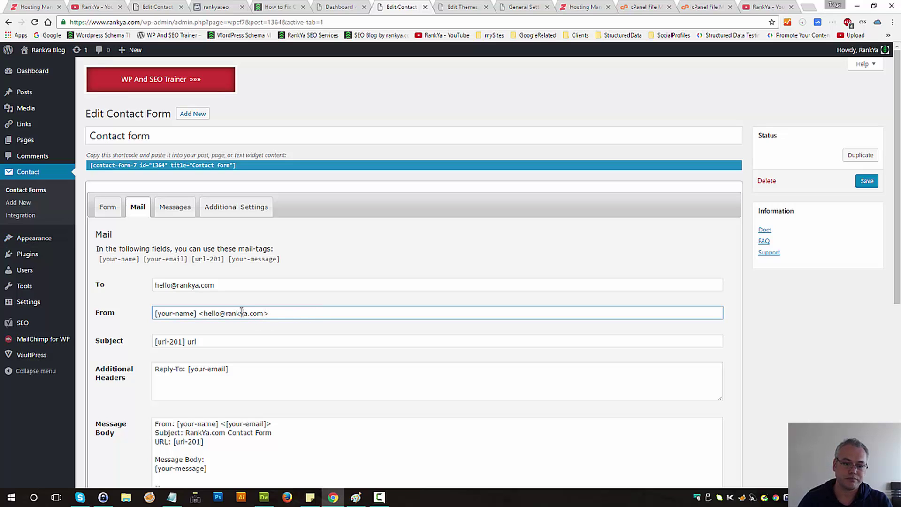
pyautogui.doubleClick(240, 313)
pyautogui.write('exa')
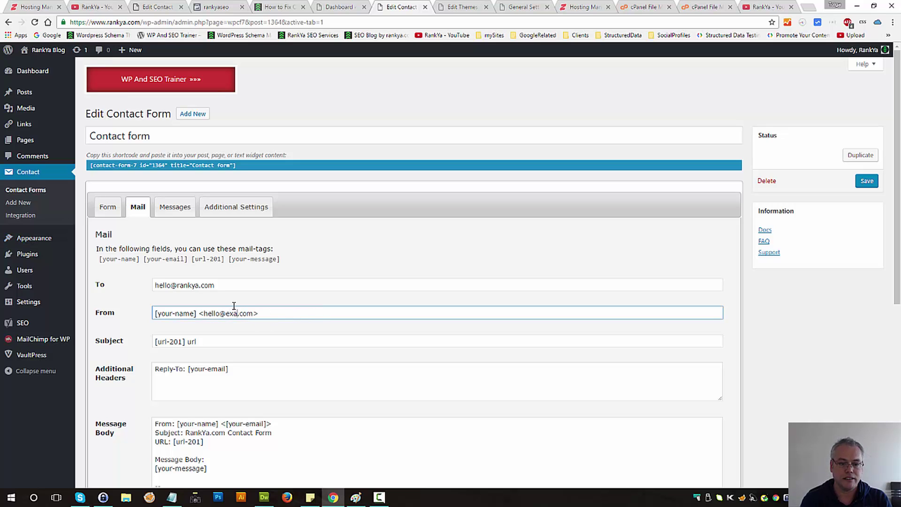
pyautogui.write('mple')
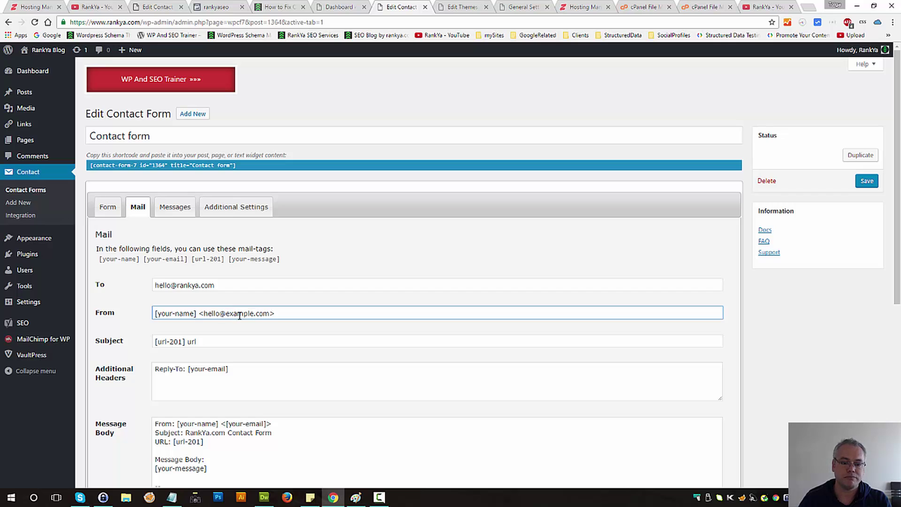
pyautogui.click(866, 181)
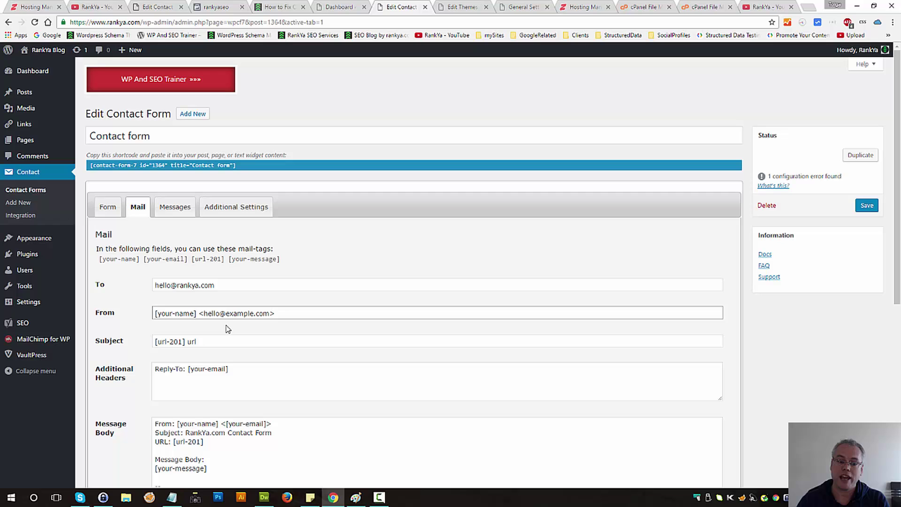
pyautogui.hotkey('ctrl', 'shift', 'c')
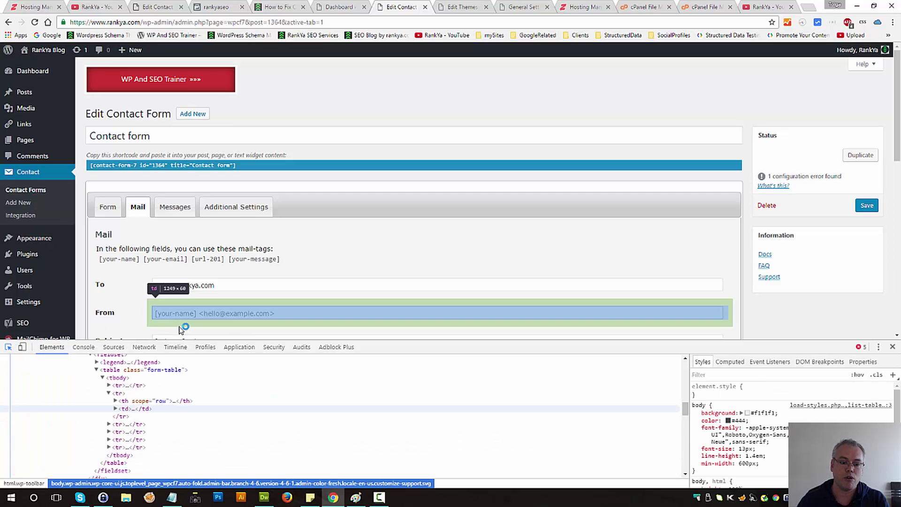
# Change the From domain back to rankya with a .com.au ending, save, and close DevTools.
pyautogui.click(268, 315)
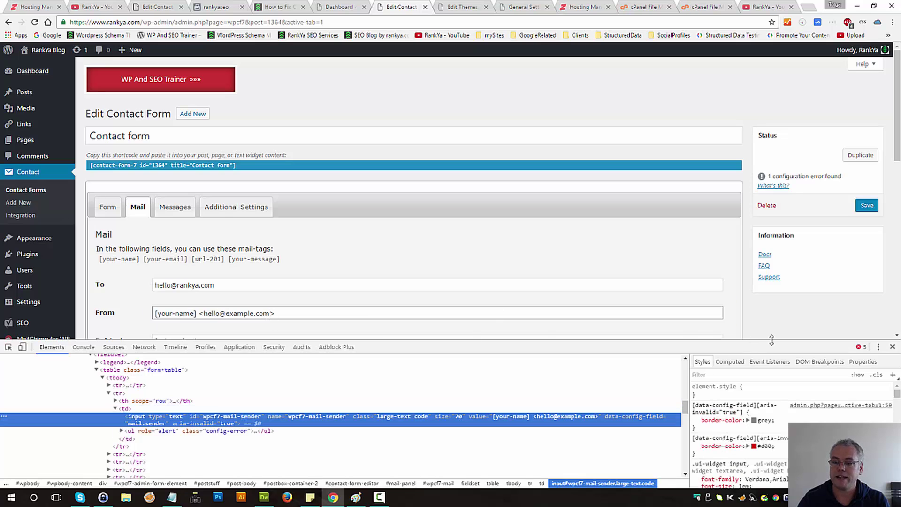
pyautogui.doubleClick(244, 313)
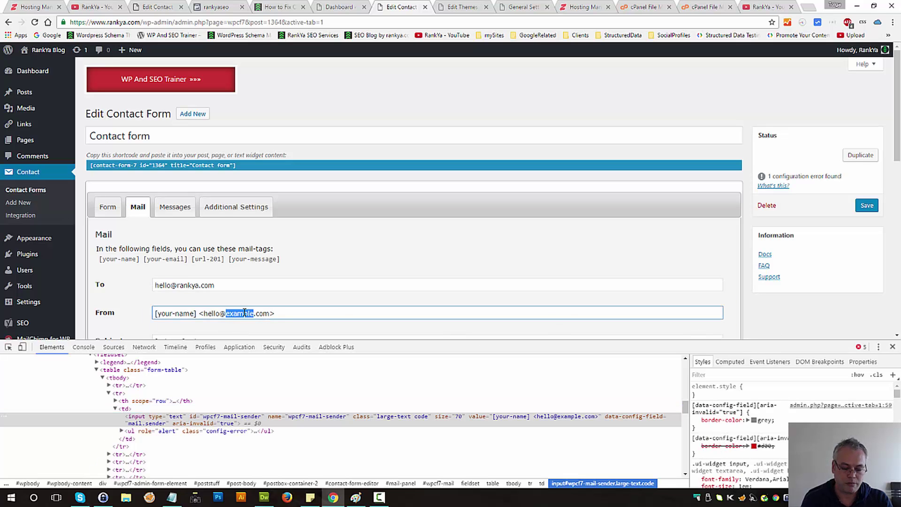
pyautogui.write('rankya')
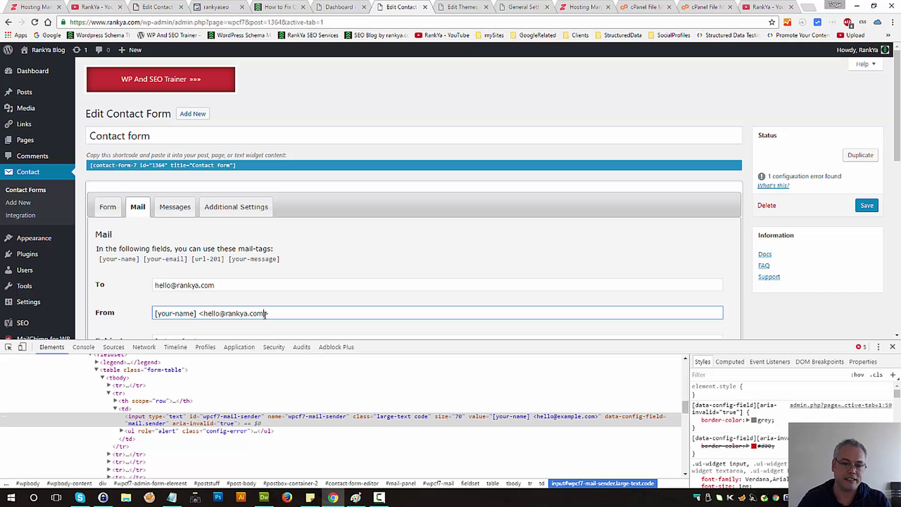
pyautogui.write('.au')
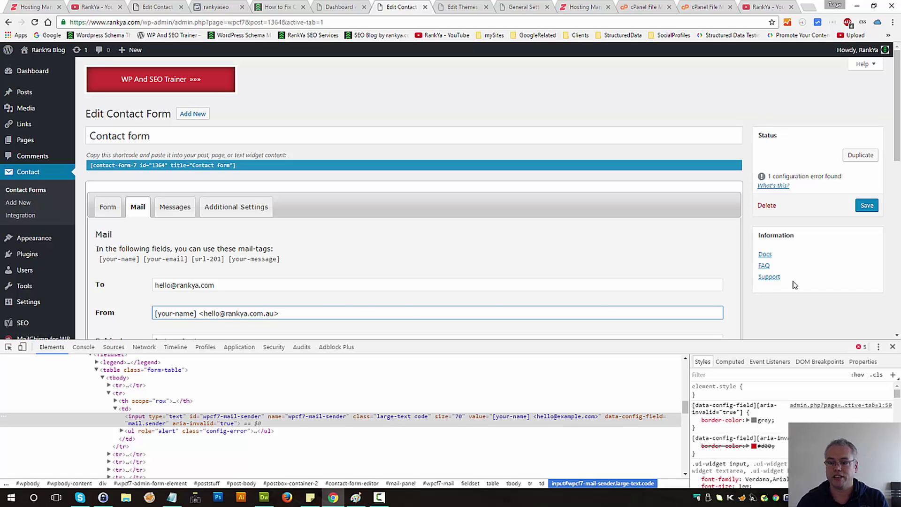
pyautogui.click(867, 205)
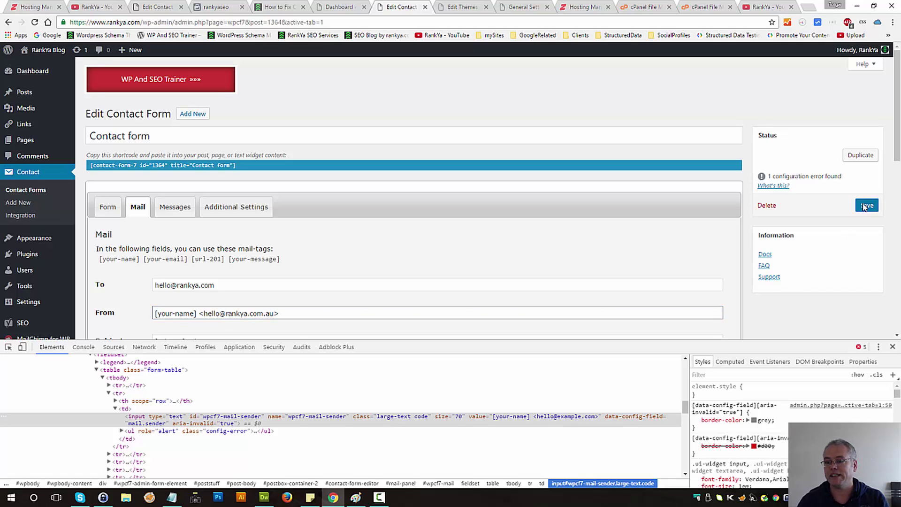
pyautogui.click(893, 347)
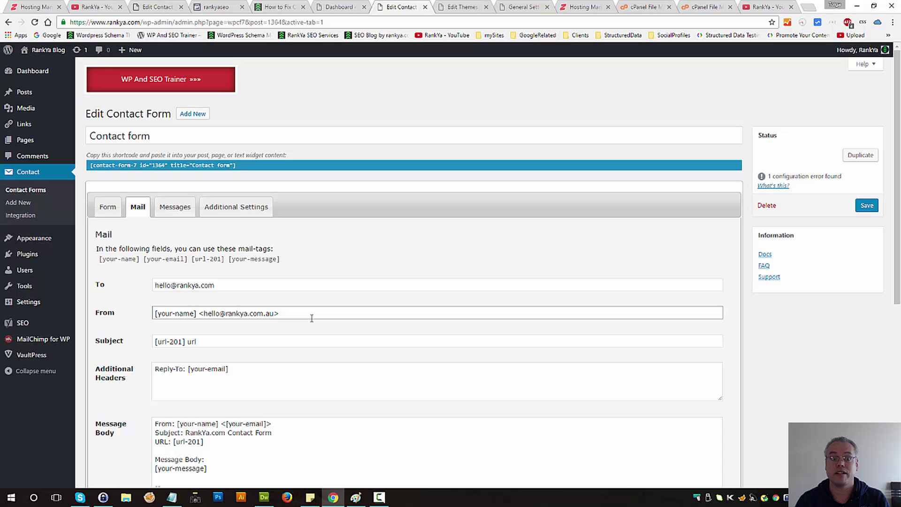
# Delete the .au ending from the From address, save the form, and return to the errors post.
pyautogui.click(265, 313)
pyautogui.press('Delete')
pyautogui.press('Delete')
pyautogui.press('Delete')
pyautogui.click(867, 205)
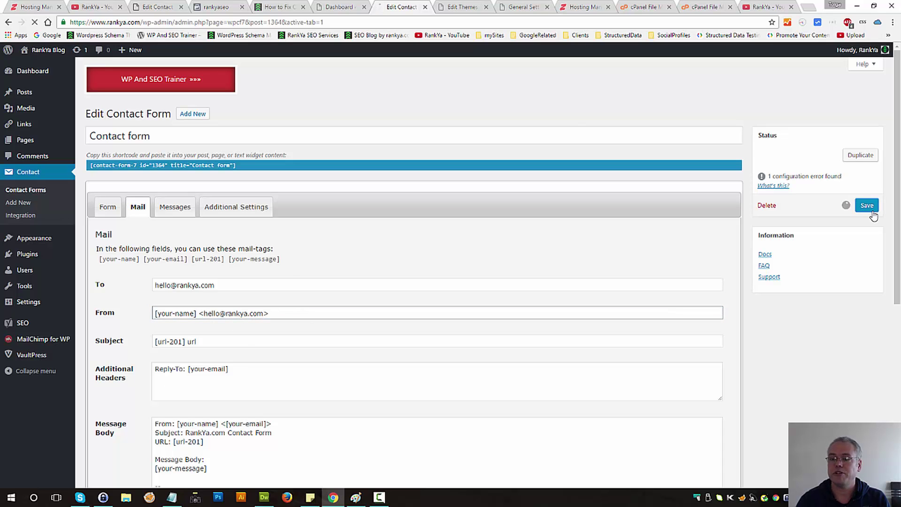
pyautogui.click(280, 7)
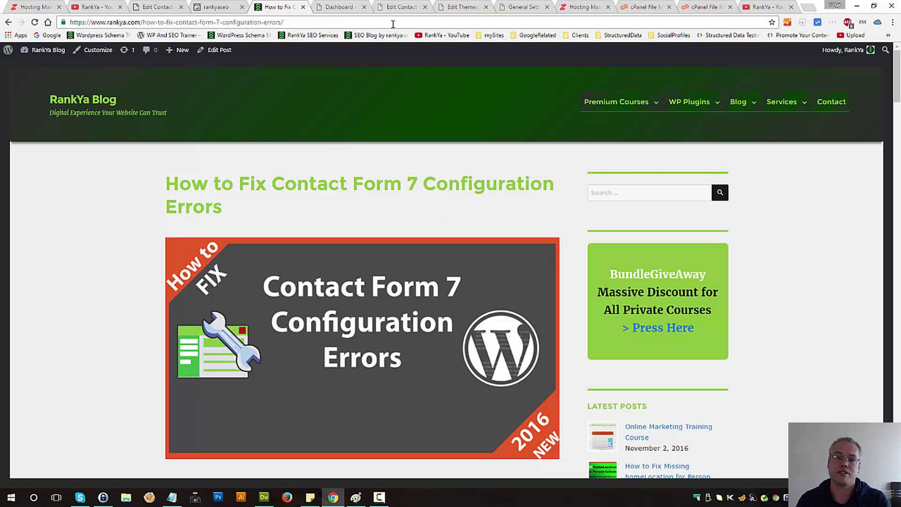
pyautogui.click(394, 9)
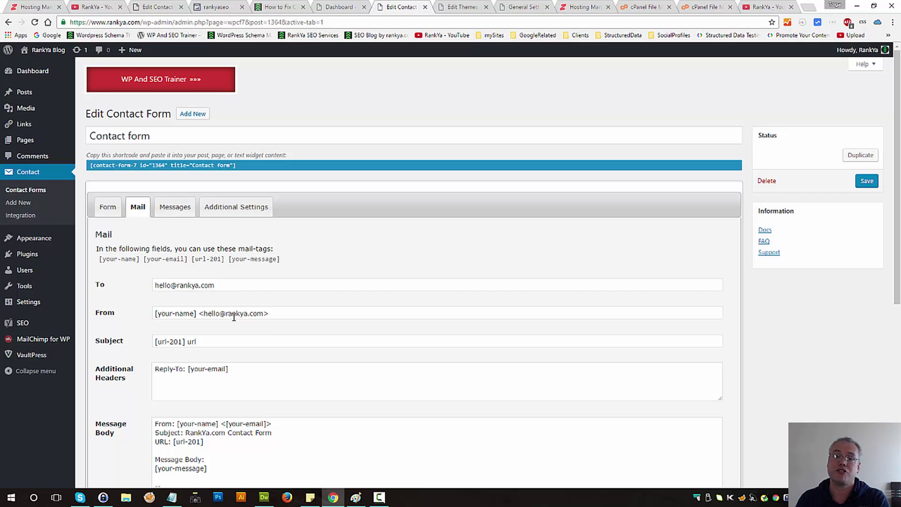
pyautogui.moveTo(264, 313); pyautogui.dragTo(204, 317)
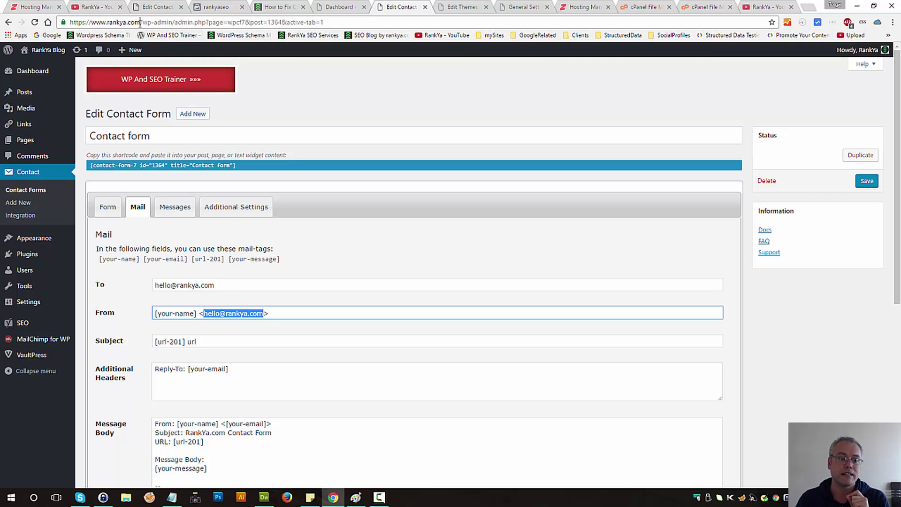
pyautogui.moveTo(139, 22); pyautogui.dragTo(66, 22)
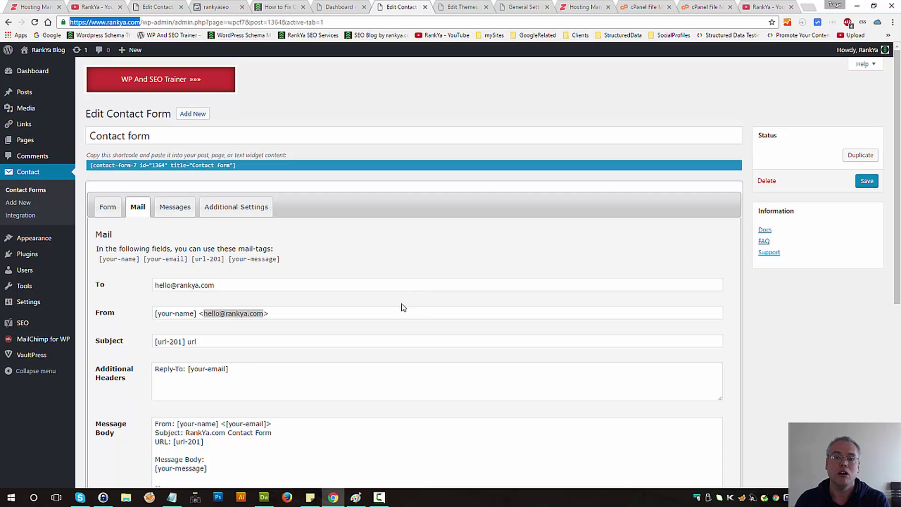
pyautogui.click(454, 6)
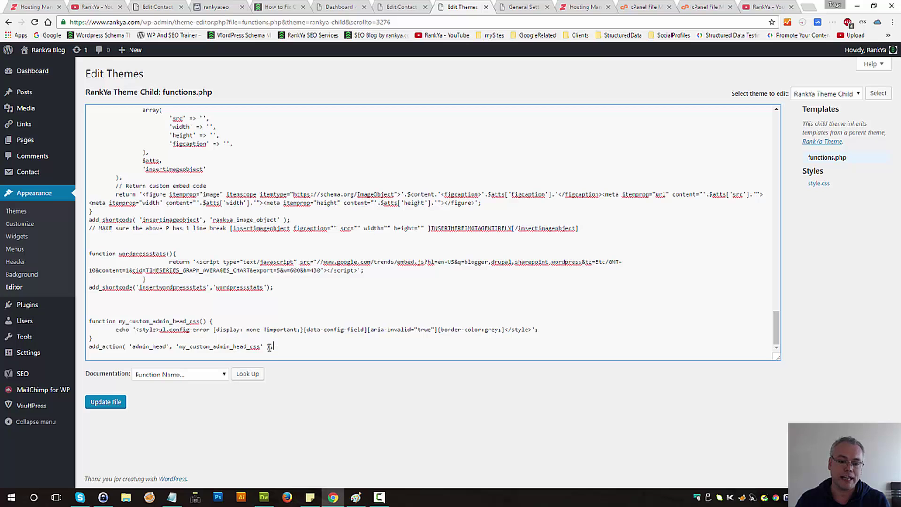
pyautogui.moveTo(274, 348); pyautogui.dragTo(89, 322)
pyautogui.click(277, 6)
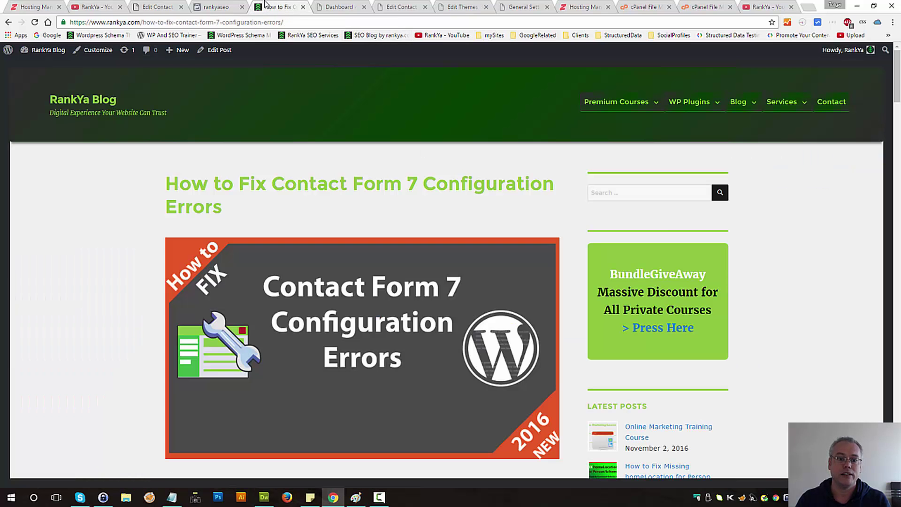
# Reload the post and download function_to_hide_css_for_contact_form_7_error_message.zip from the reply.
pyautogui.moveTo(898, 89); pyautogui.dragTo(883, 350)
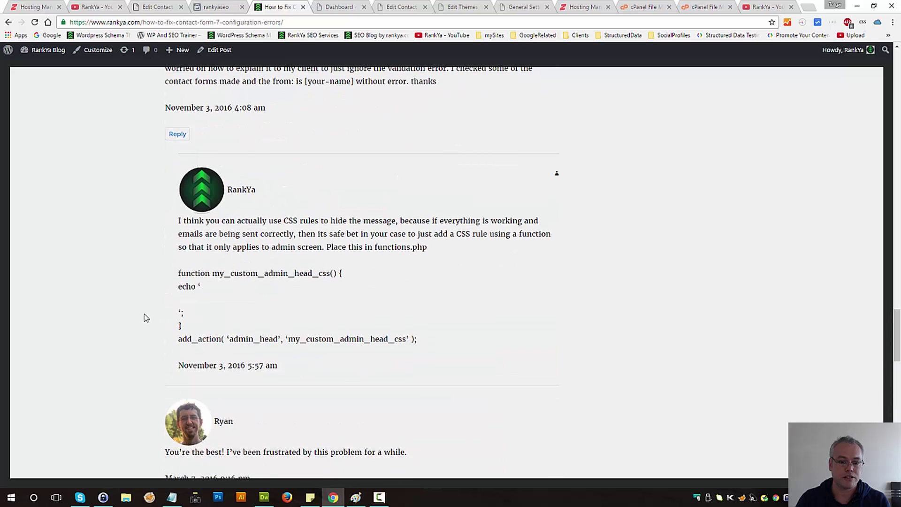
pyautogui.click(34, 22)
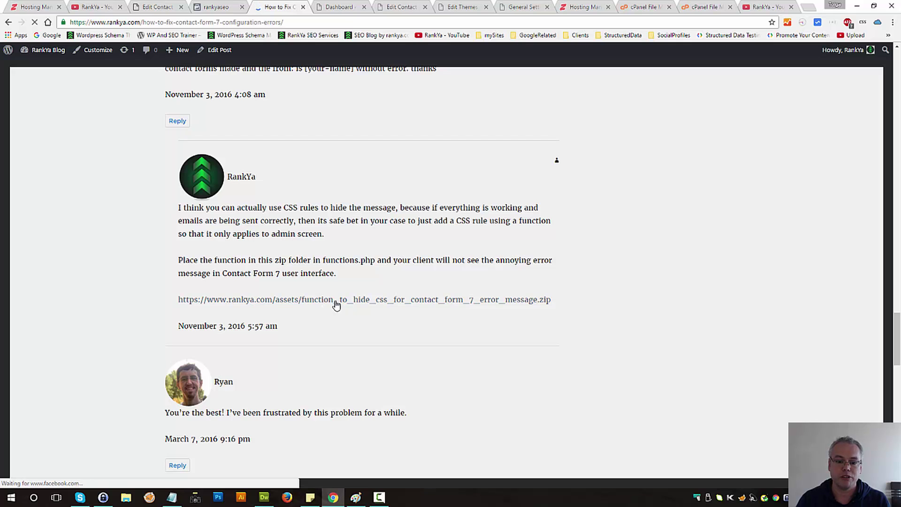
pyautogui.click(336, 304)
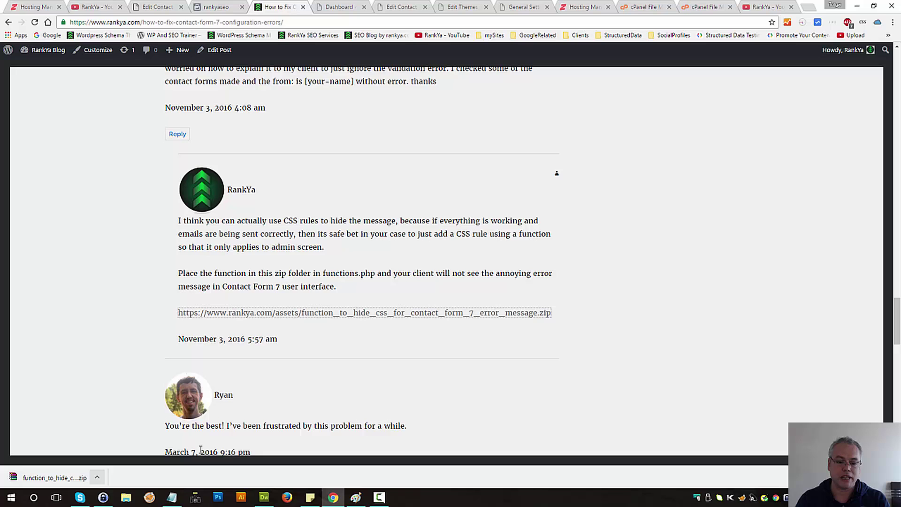
# Copy the admin CSS function code from the Notepad notes.
pyautogui.click(172, 498)
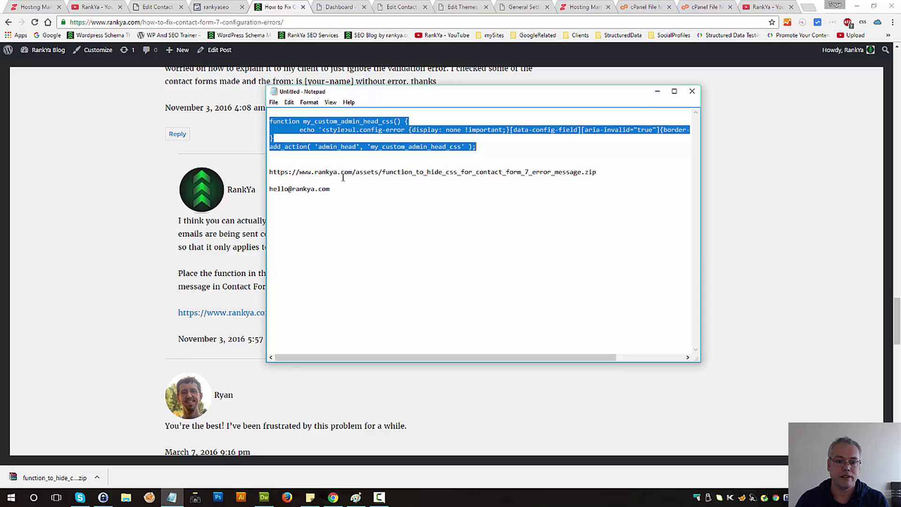
pyautogui.moveTo(489, 146); pyautogui.dragTo(270, 121)
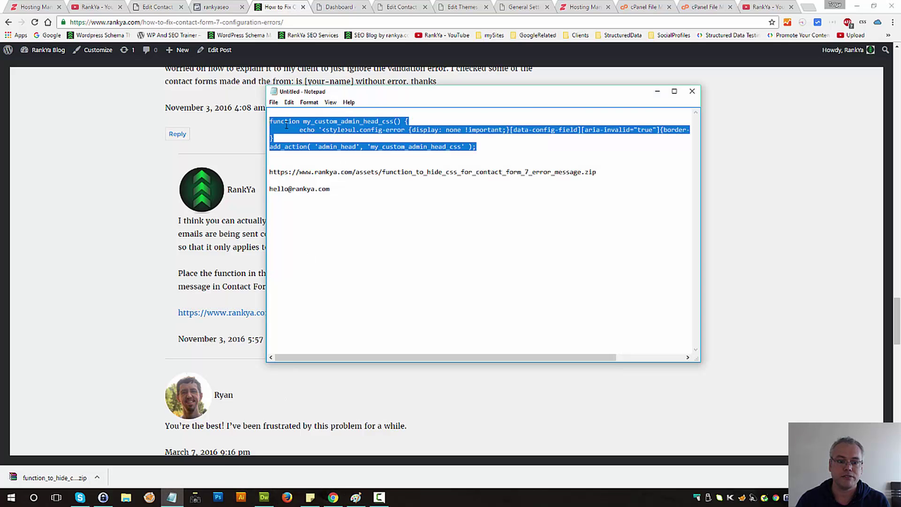
pyautogui.rightClick(304, 126)
pyautogui.click(325, 155)
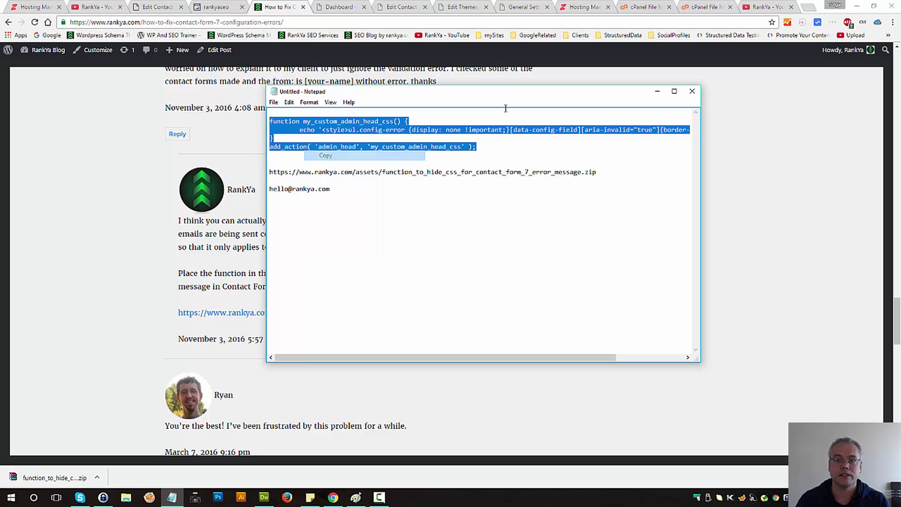
# Check the pasted function at the bottom of functions.php, then return to the Edit Contact form screen.
pyautogui.click(457, 6)
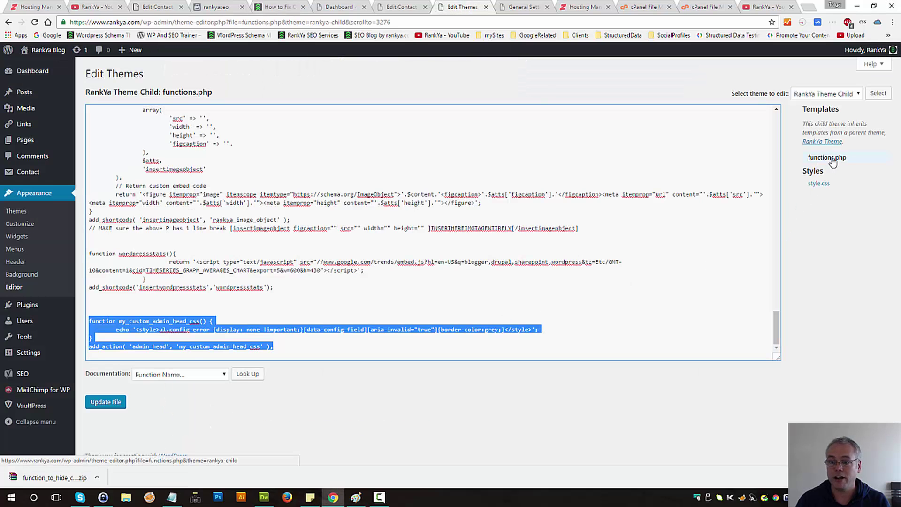
pyautogui.click(288, 345)
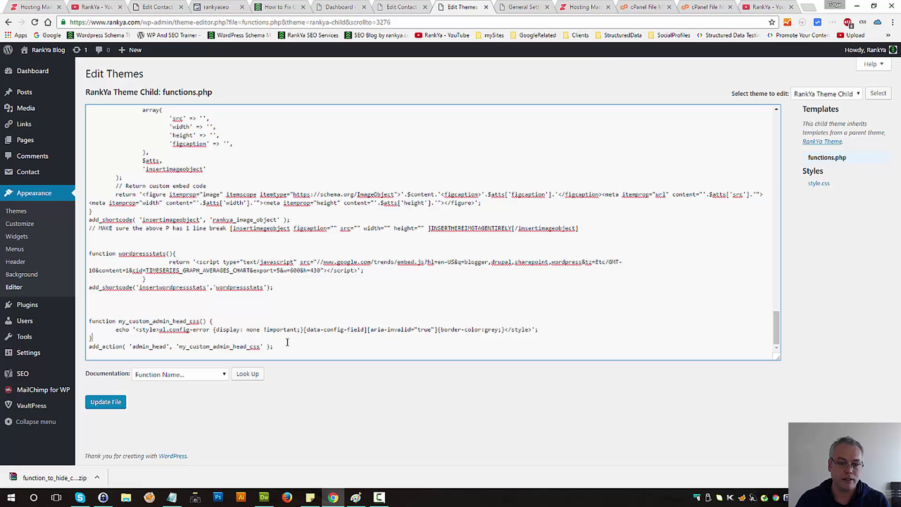
pyautogui.moveTo(288, 345); pyautogui.dragTo(91, 322)
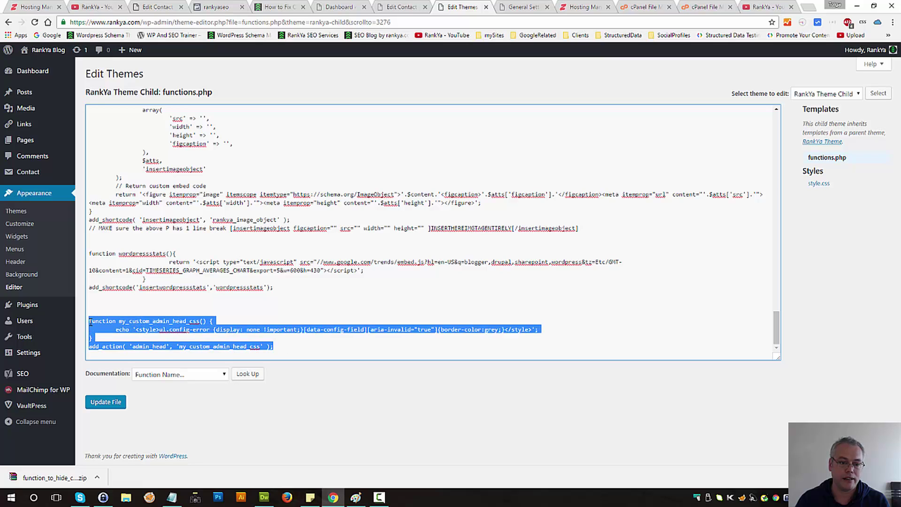
pyautogui.click(116, 309)
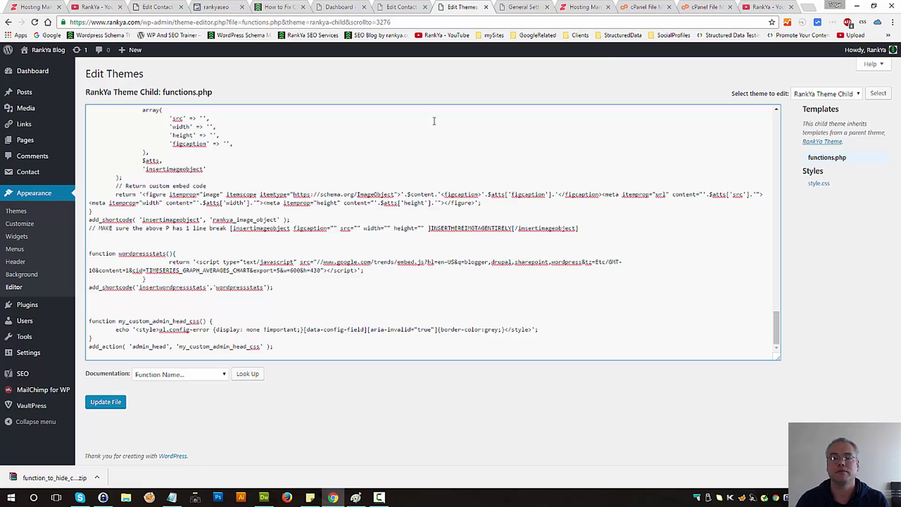
pyautogui.click(398, 7)
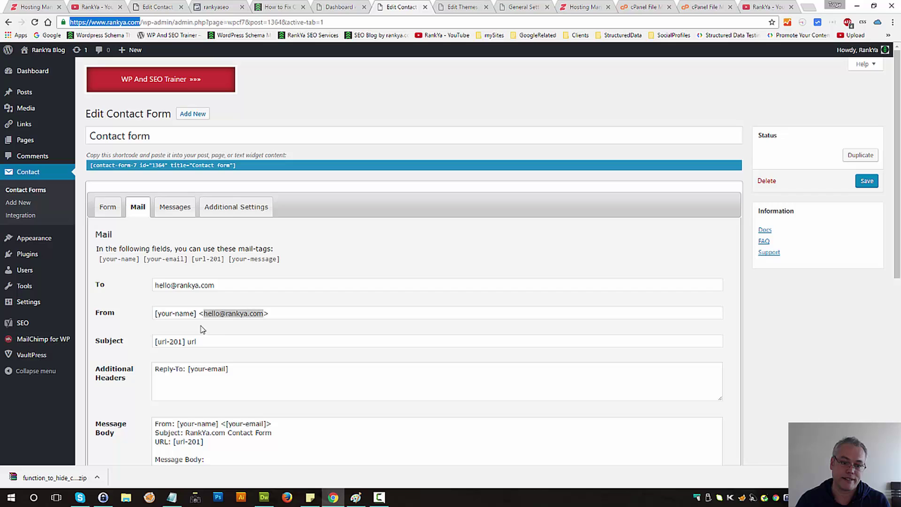